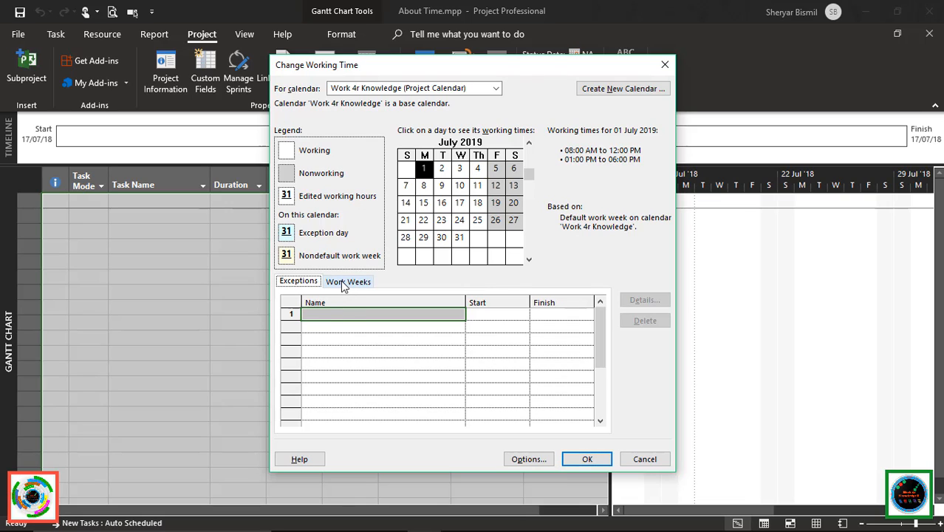
Step: Add a work week named Summer to the project calendar, running from 16/06/2020 to 16/08/2020
{"action": "left_click", "coordinate": [345, 283]}
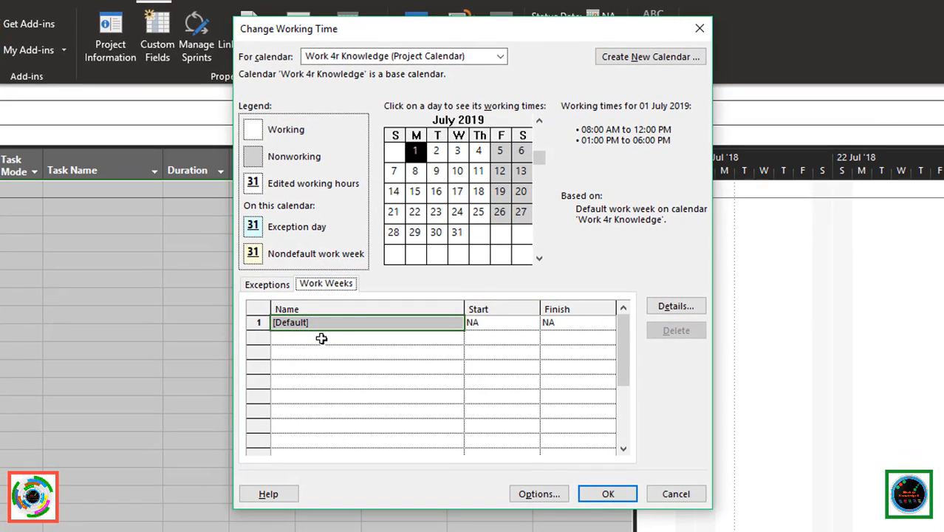
{"action": "left_click", "coordinate": [320, 337]}
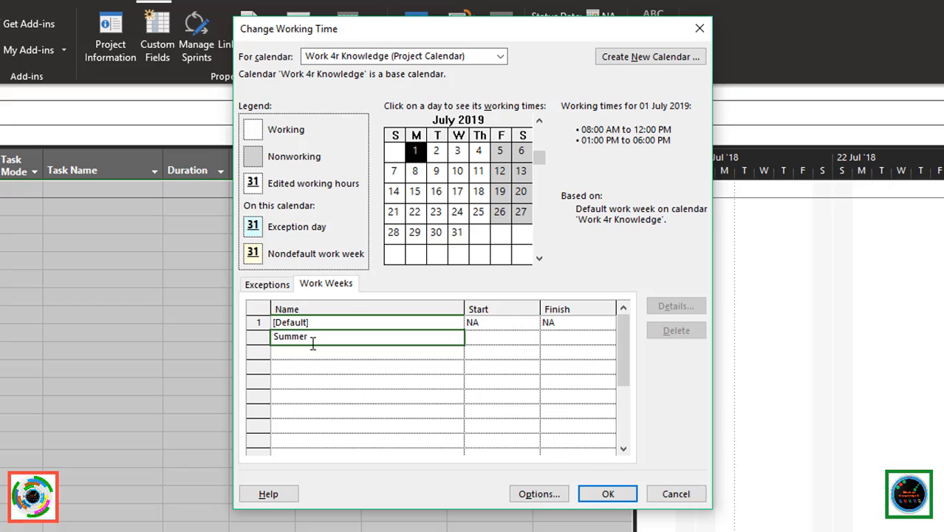
{"action": "left_click", "coordinate": [500, 336]}
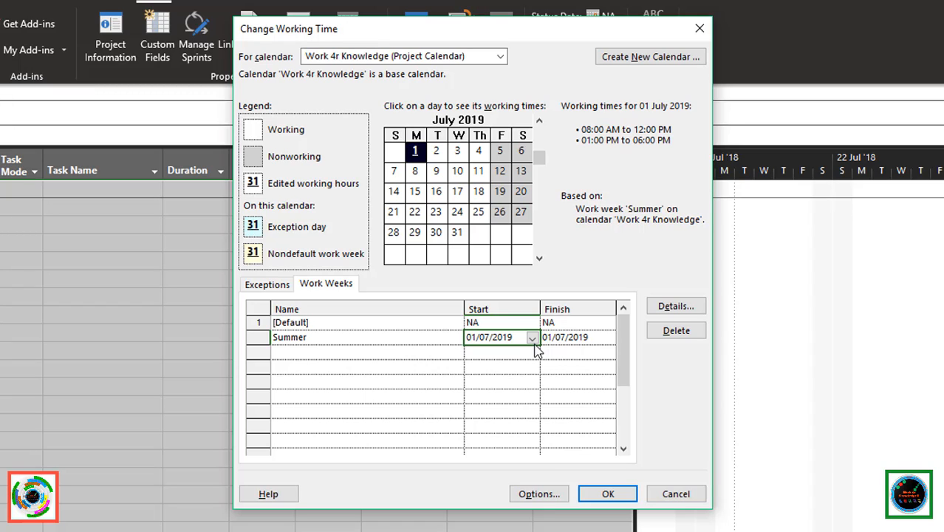
{"action": "type", "text": "16/6/20"}
{"action": "left_click", "coordinate": [574, 336]}
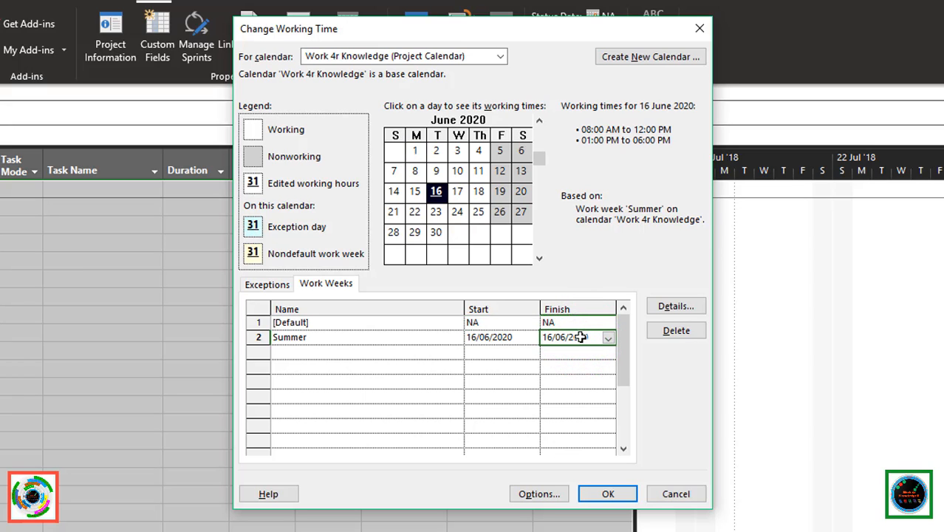
{"action": "type", "text": "1"}
{"action": "key", "text": "Return"}
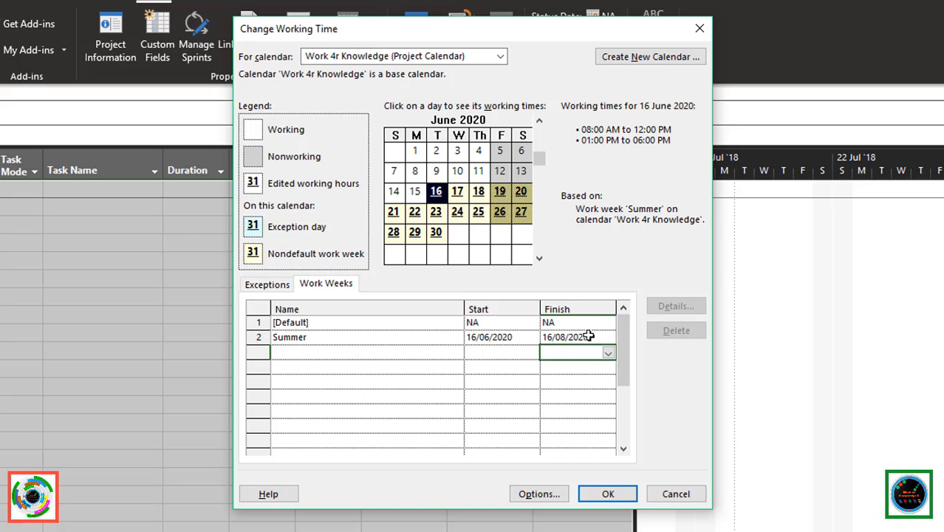
Step: Open the details of the Summer work week and set Thursday to use specific working times
{"action": "left_click", "coordinate": [582, 336]}
{"action": "left_click", "coordinate": [676, 306]}
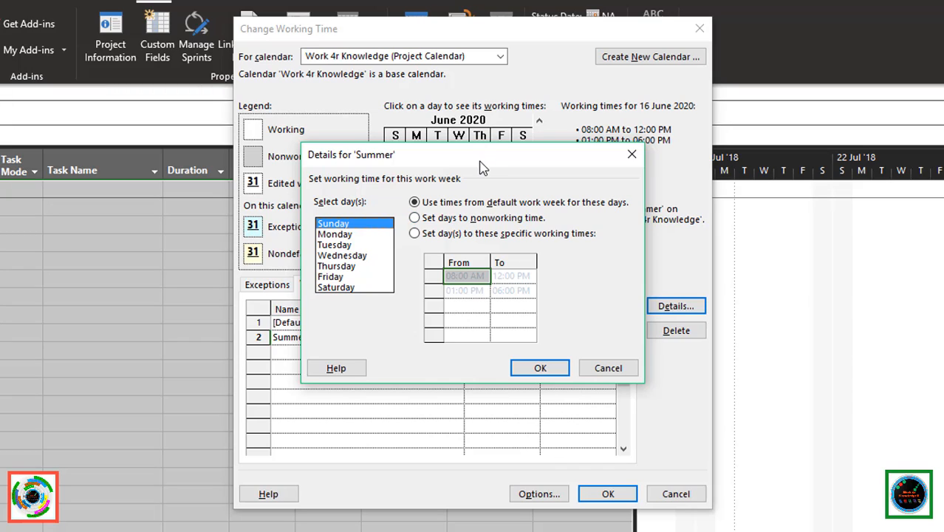
{"action": "left_click_drag", "start_coordinate": [480, 167], "coordinate": [513, 272]}
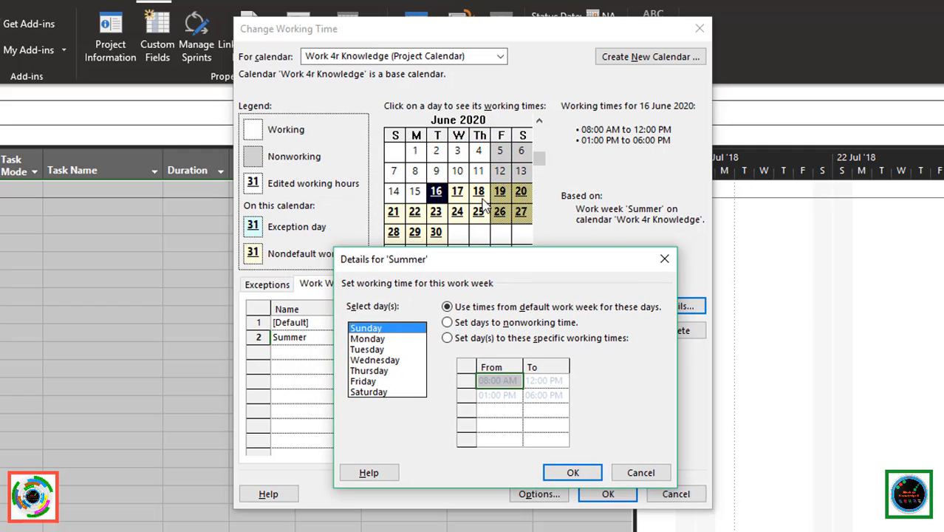
{"action": "left_click", "coordinate": [497, 259]}
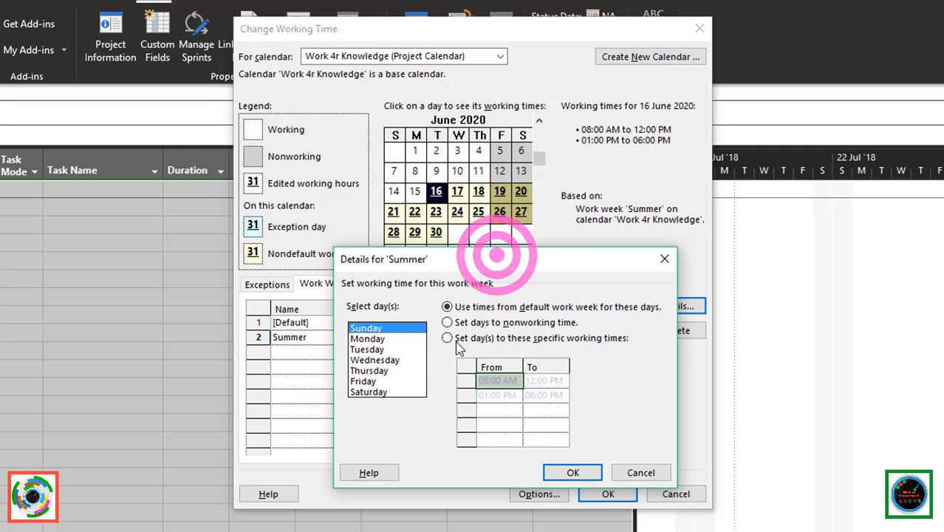
{"action": "left_click", "coordinate": [376, 371]}
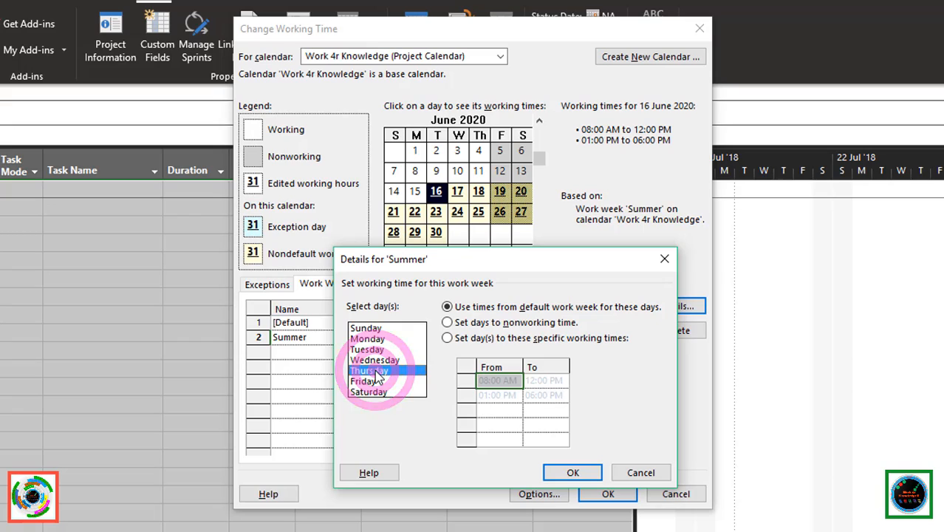
{"action": "left_click", "coordinate": [460, 339]}
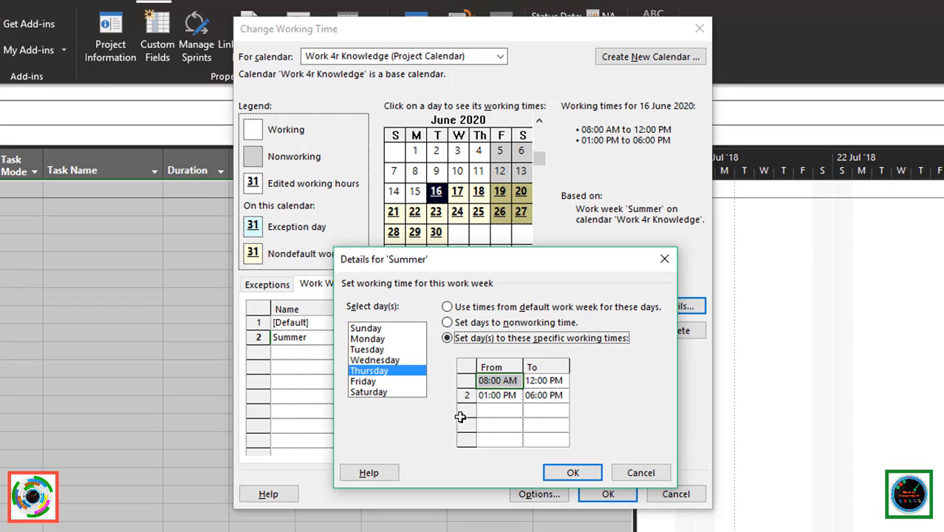
Step: Remove Thursday's 01:00 PM to 06:00 PM shift and accept the Summer work week details
{"action": "left_click", "coordinate": [501, 395]}
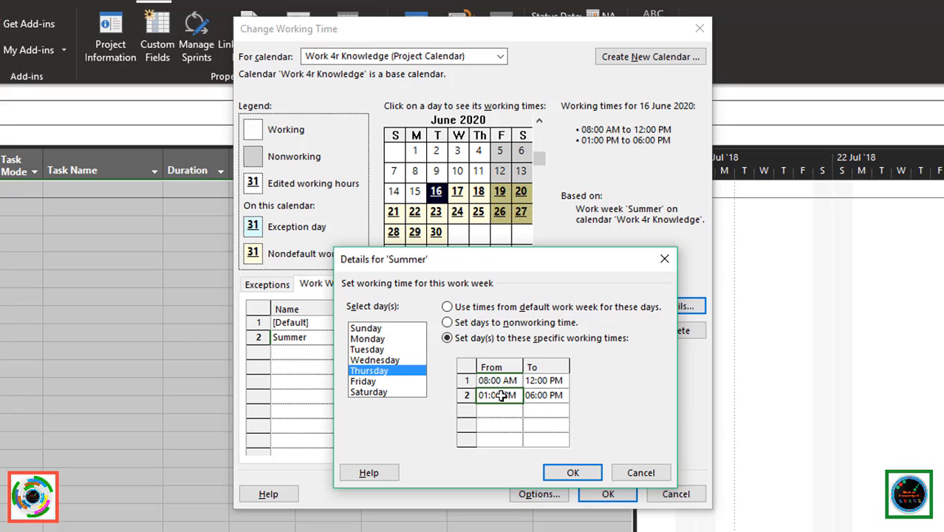
{"action": "left_click", "coordinate": [501, 396]}
{"action": "key", "text": "Delete"}
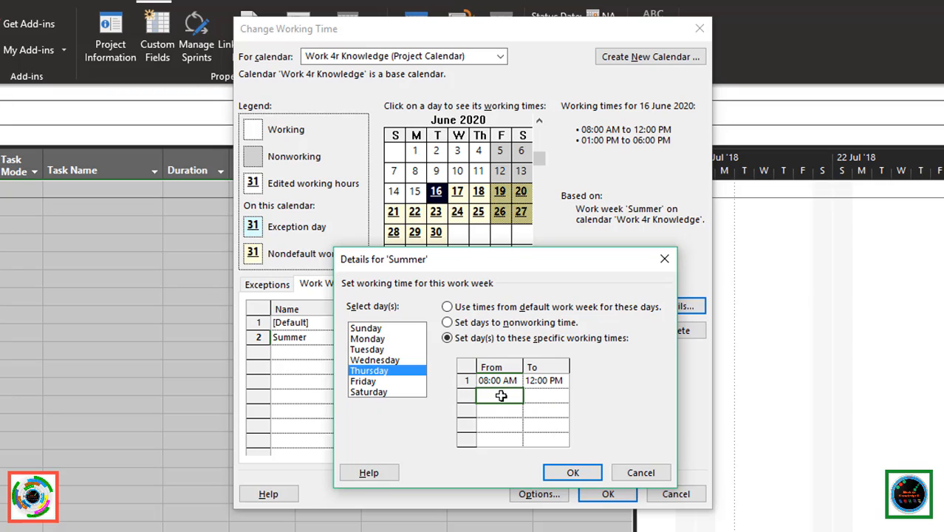
{"action": "left_click", "coordinate": [599, 371]}
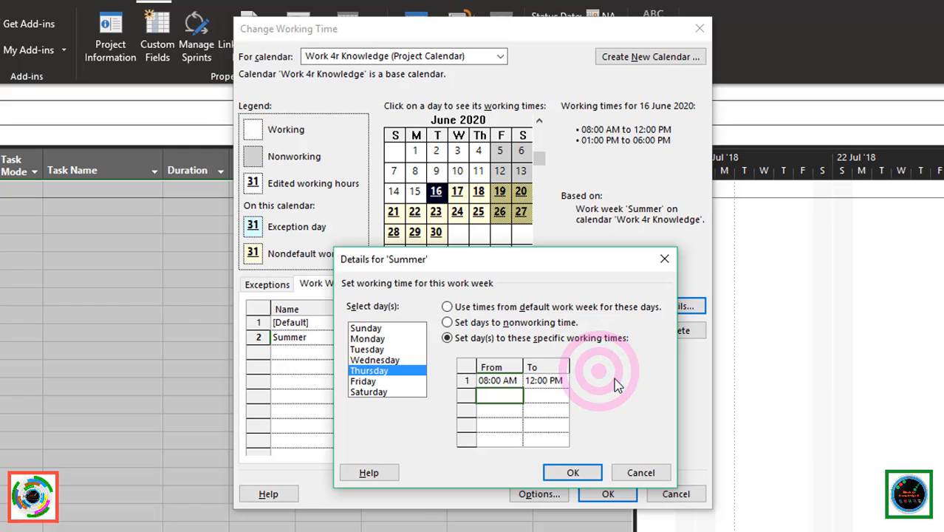
{"action": "left_click", "coordinate": [573, 473]}
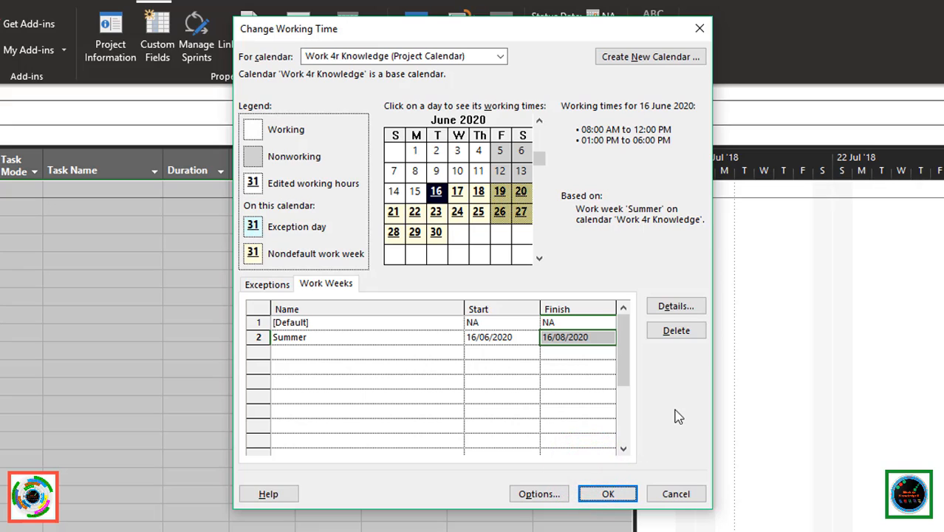
Step: Compare the working times of 25, 18 and 17 June 2020 in the calendar
{"action": "left_click", "coordinate": [479, 212]}
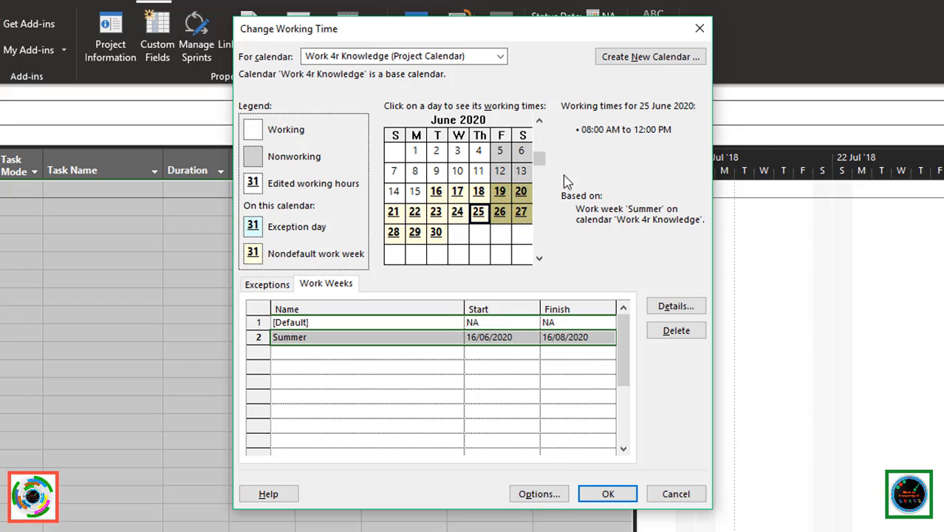
{"action": "left_click", "coordinate": [479, 192]}
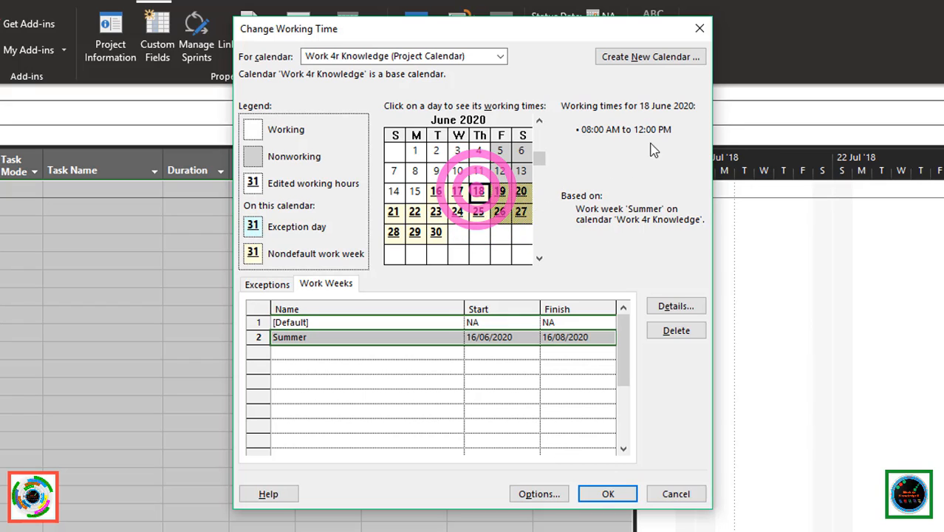
{"action": "left_click", "coordinate": [460, 192]}
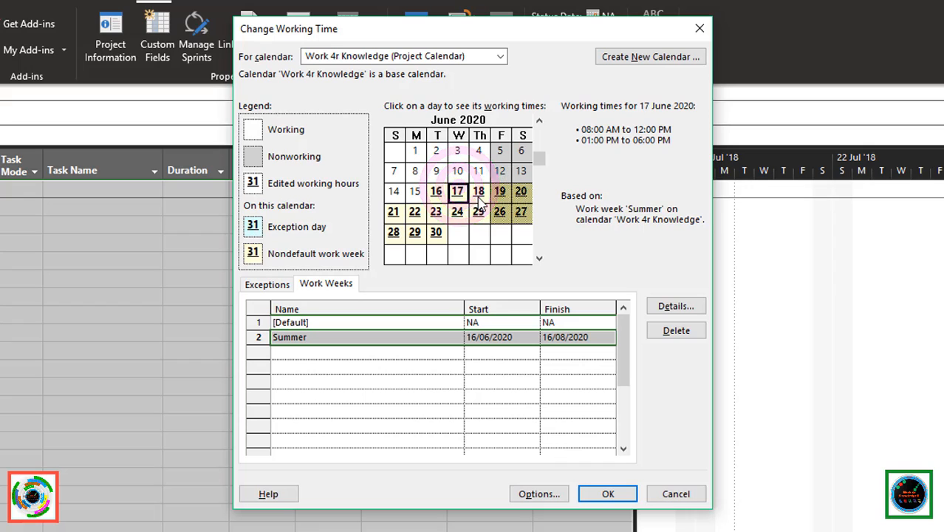
{"action": "left_click", "coordinate": [478, 191]}
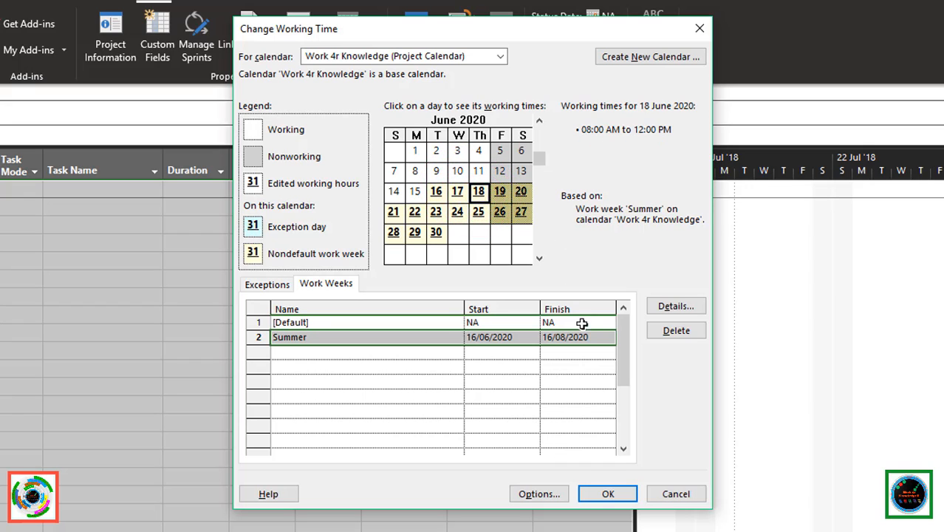
Step: Add a calendar exception named Independence on 13/07/2020
{"action": "left_click", "coordinate": [268, 284]}
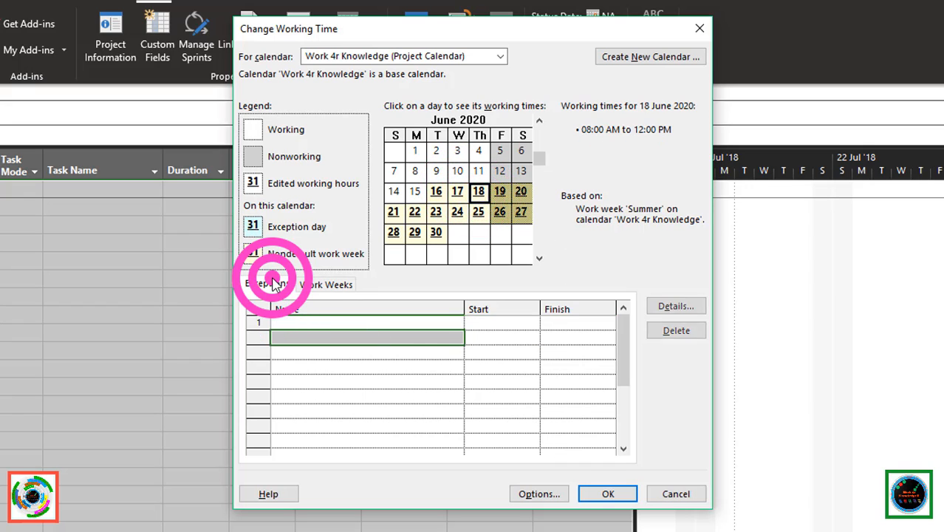
{"action": "left_click", "coordinate": [309, 320]}
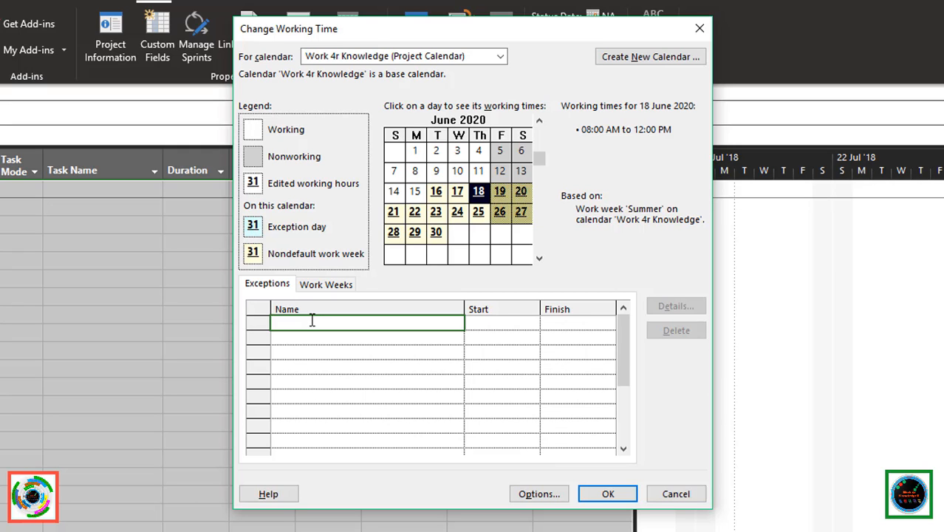
{"action": "type", "text": "Independence"}
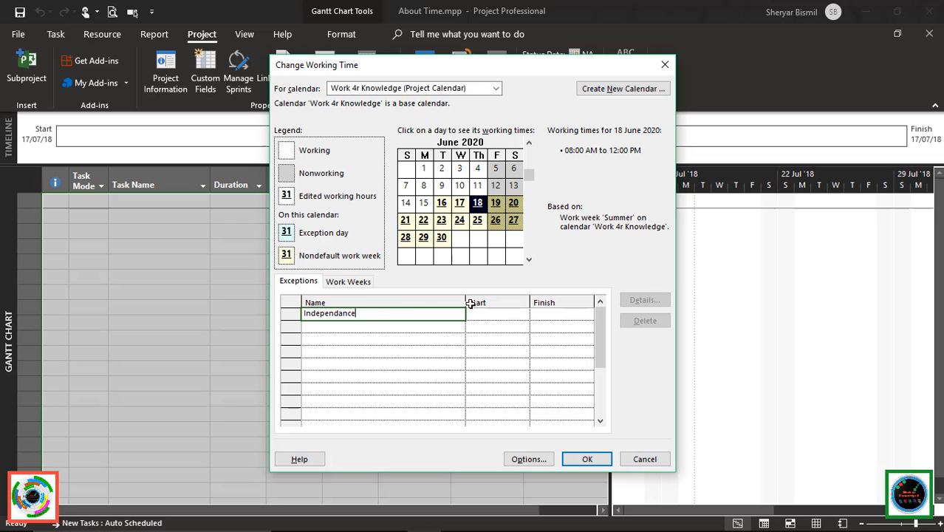
{"action": "key", "text": "Tab"}
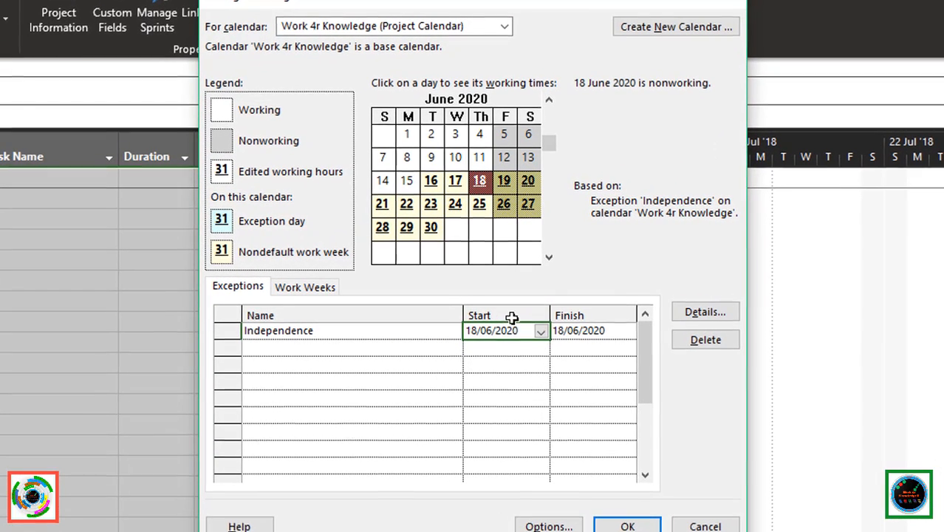
{"action": "left_click", "coordinate": [541, 331]}
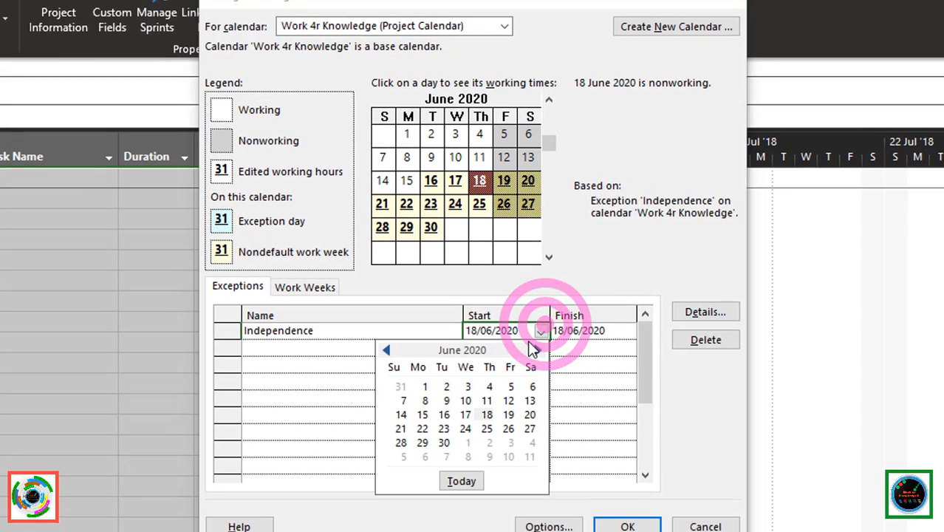
{"action": "left_click", "coordinate": [538, 351]}
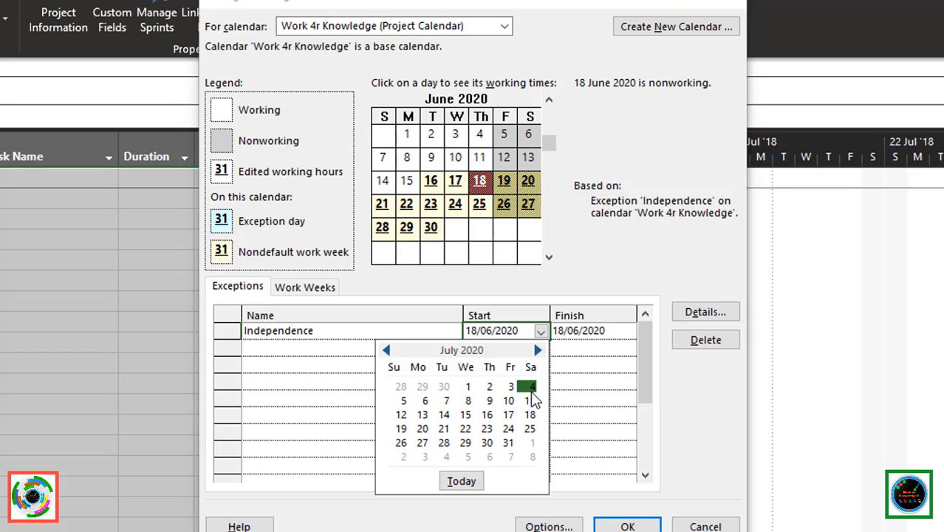
{"action": "left_click", "coordinate": [428, 416]}
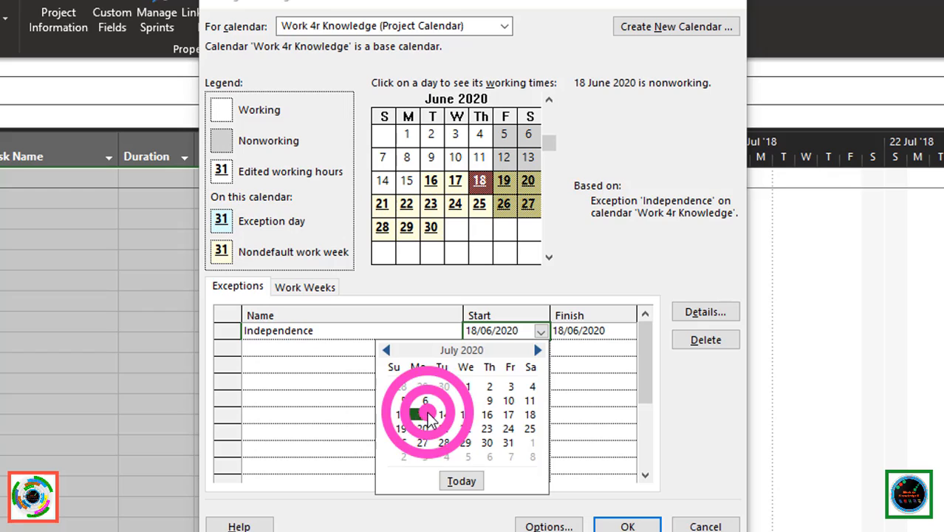
Step: Add a second calendar exception named Maintenace below Independence
{"action": "left_click", "coordinate": [320, 348]}
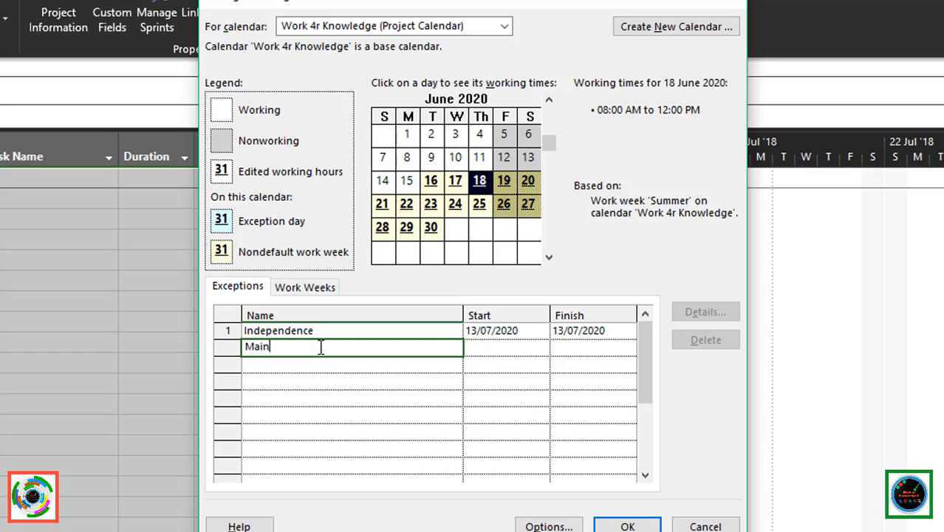
{"action": "type", "text": "tenace"}
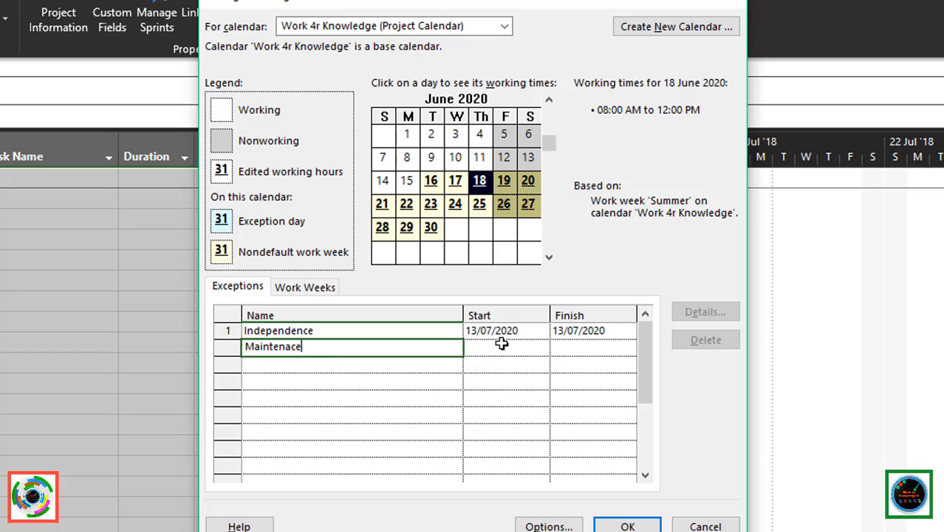
{"action": "key", "text": "Return"}
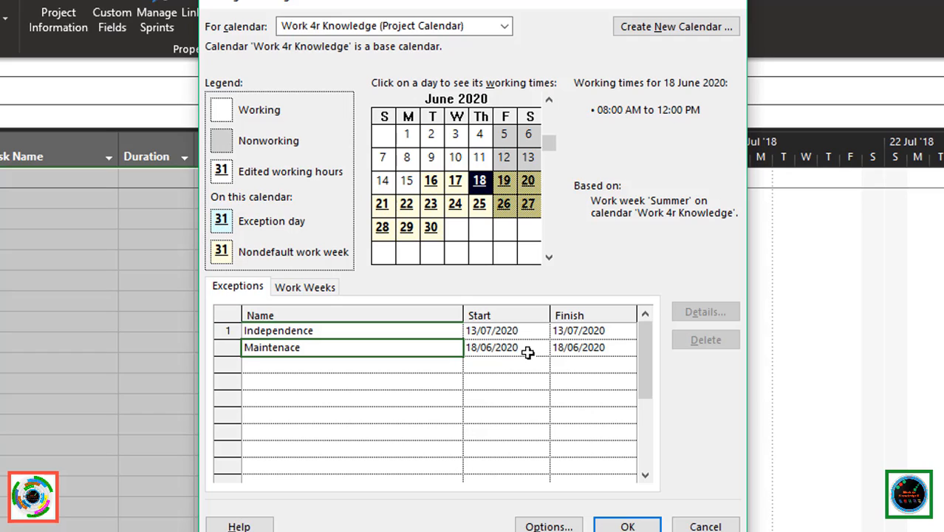
Step: Set the start date of the Maintenace exception to 25/12/2020
{"action": "left_click", "coordinate": [484, 348]}
{"action": "left_click", "coordinate": [517, 350]}
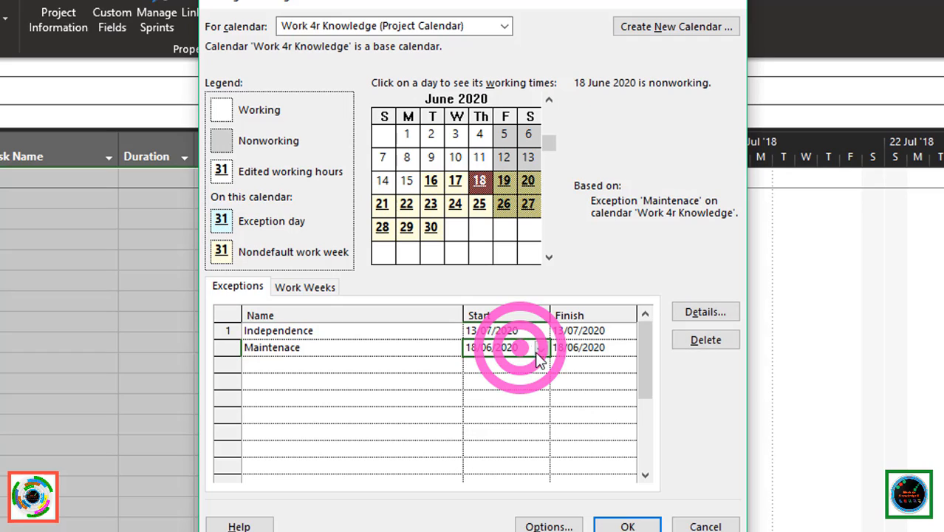
{"action": "left_click", "coordinate": [543, 347]}
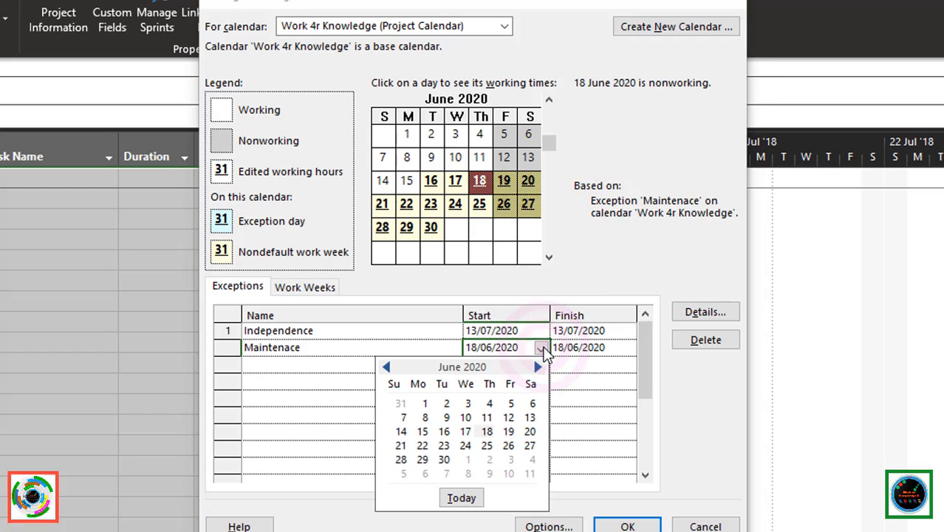
{"action": "left_click", "coordinate": [537, 367]}
{"action": "left_click", "coordinate": [537, 367]}
{"action": "left_click", "coordinate": [537, 367]}
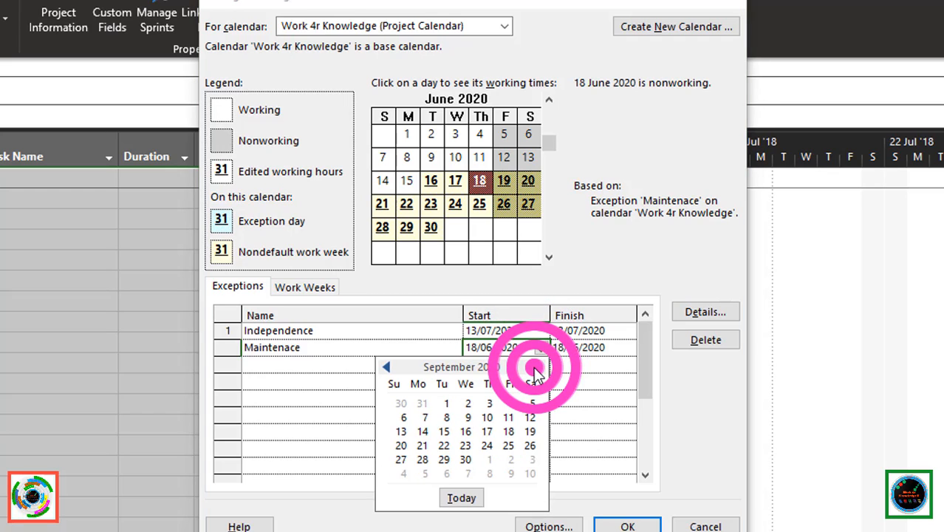
{"action": "left_click", "coordinate": [537, 367]}
{"action": "left_click", "coordinate": [537, 367]}
{"action": "left_click", "coordinate": [537, 367]}
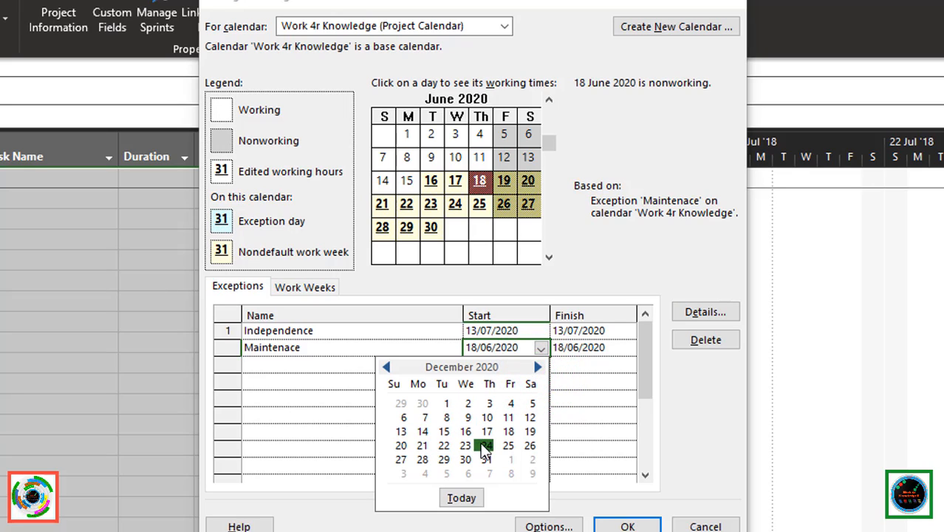
{"action": "left_click", "coordinate": [508, 446]}
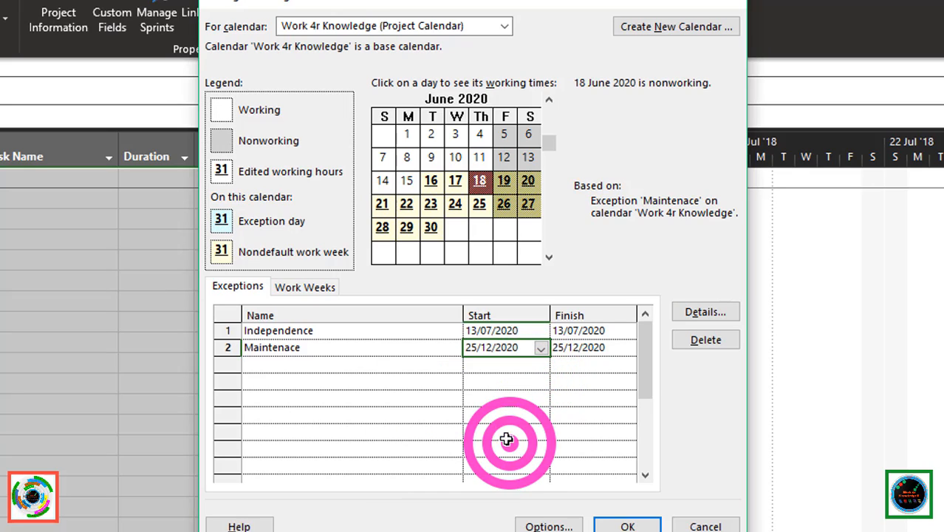
Step: Set the finish date of the Maintenace exception to 01/02/2021
{"action": "left_click", "coordinate": [621, 348]}
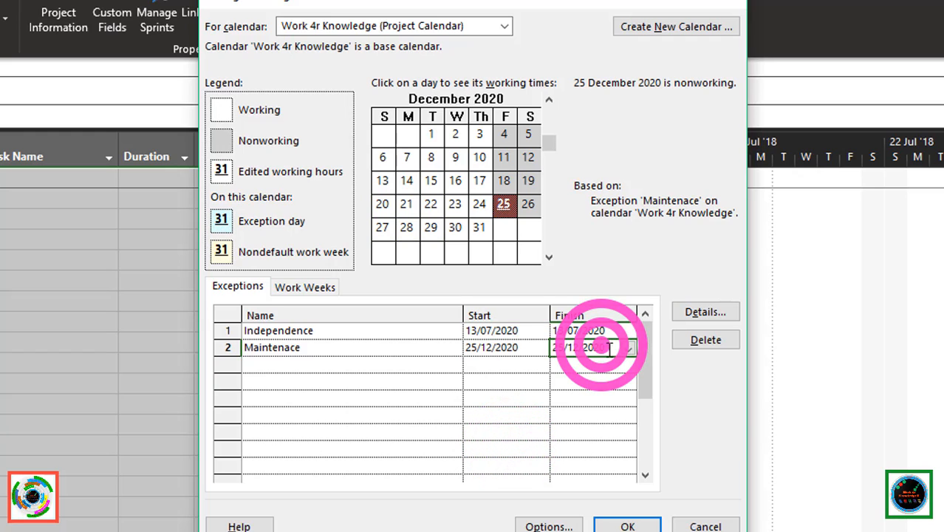
{"action": "left_click", "coordinate": [627, 348]}
{"action": "left_click", "coordinate": [624, 367]}
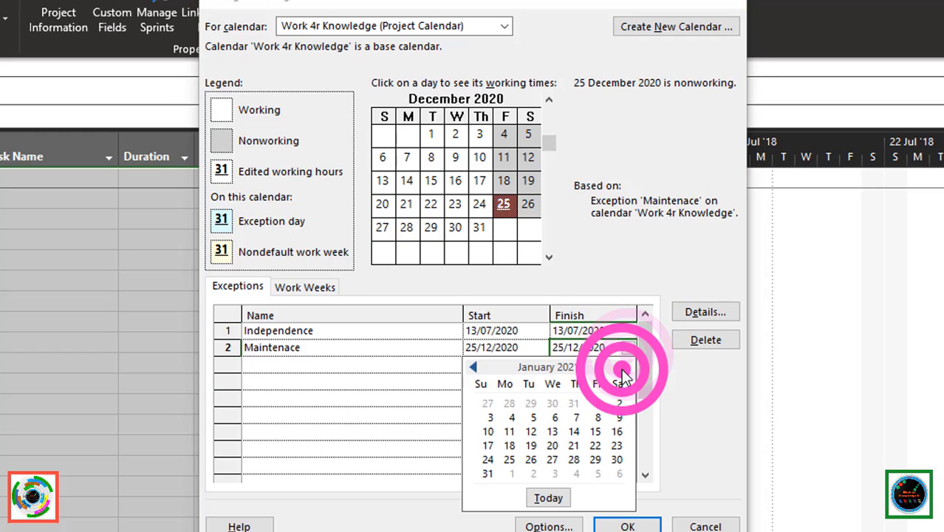
{"action": "left_click", "coordinate": [624, 367]}
{"action": "left_click", "coordinate": [512, 403]}
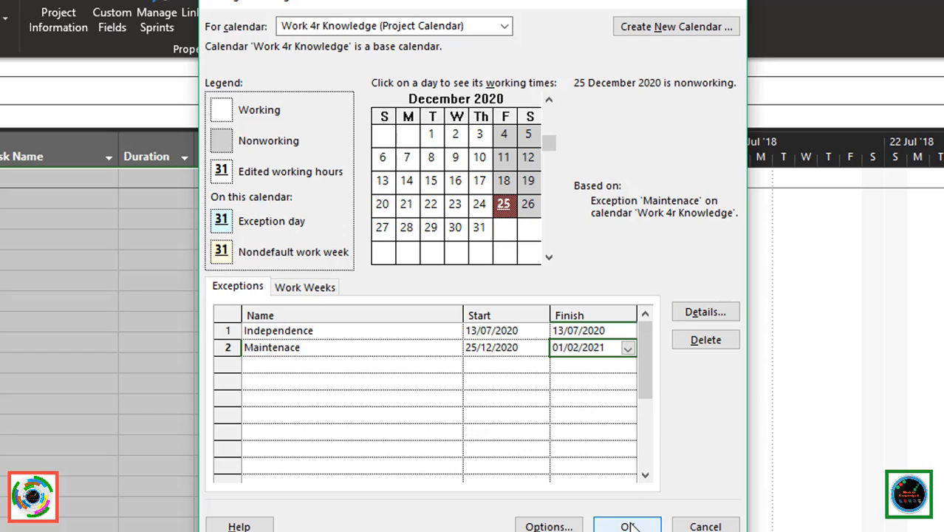
Step: Add a third calendar exception named Quarterly Meeting with a start date of 16/01/2021
{"action": "left_click", "coordinate": [285, 364]}
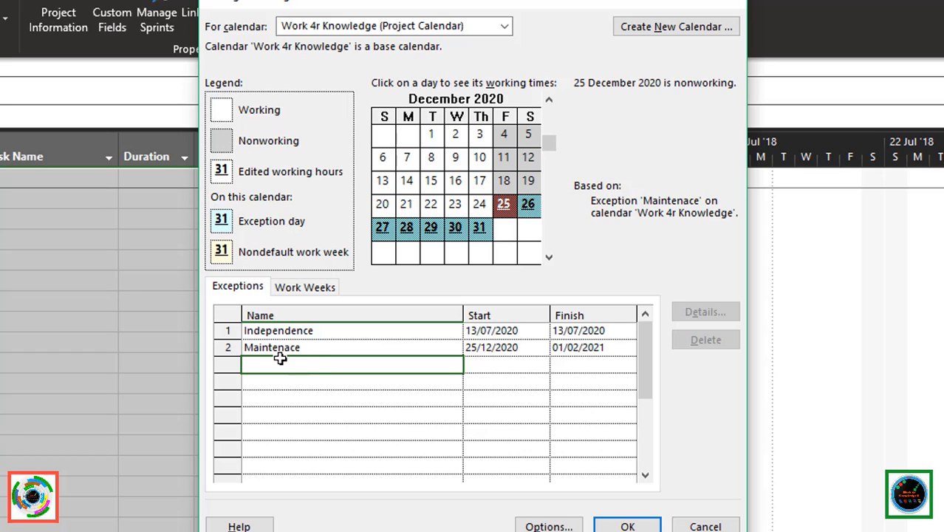
{"action": "left_click", "coordinate": [280, 359]}
{"action": "type", "text": "Quarterly Meeting"}
{"action": "left_click", "coordinate": [516, 363]}
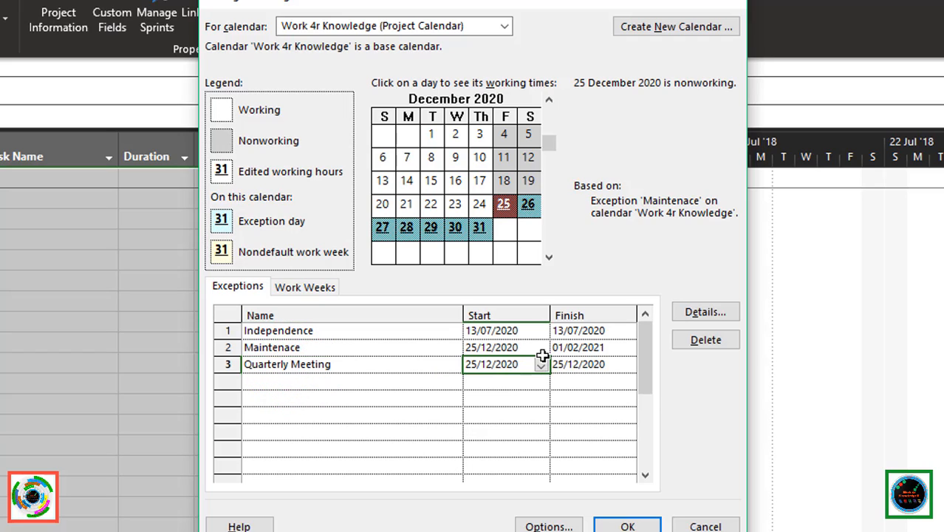
{"action": "left_click", "coordinate": [542, 364]}
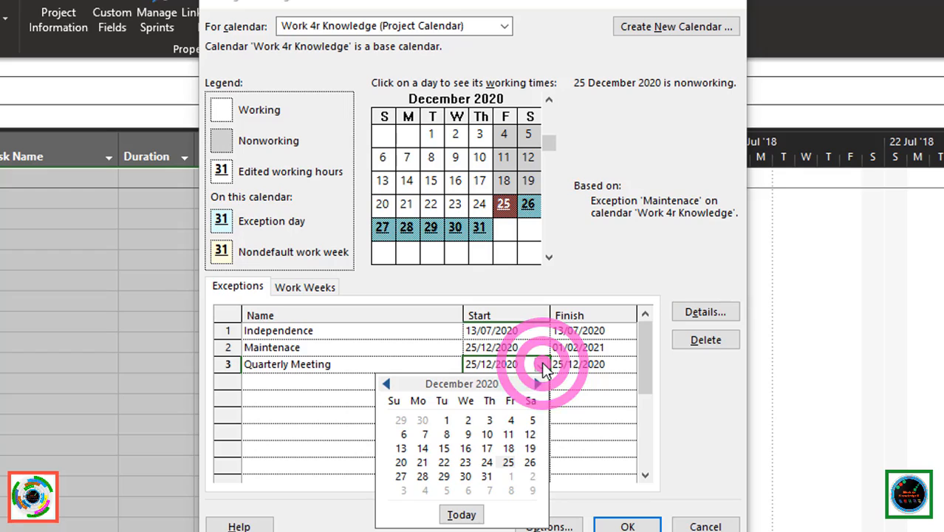
{"action": "left_click", "coordinate": [542, 364]}
{"action": "left_click", "coordinate": [541, 365]}
{"action": "left_click", "coordinate": [520, 441]}
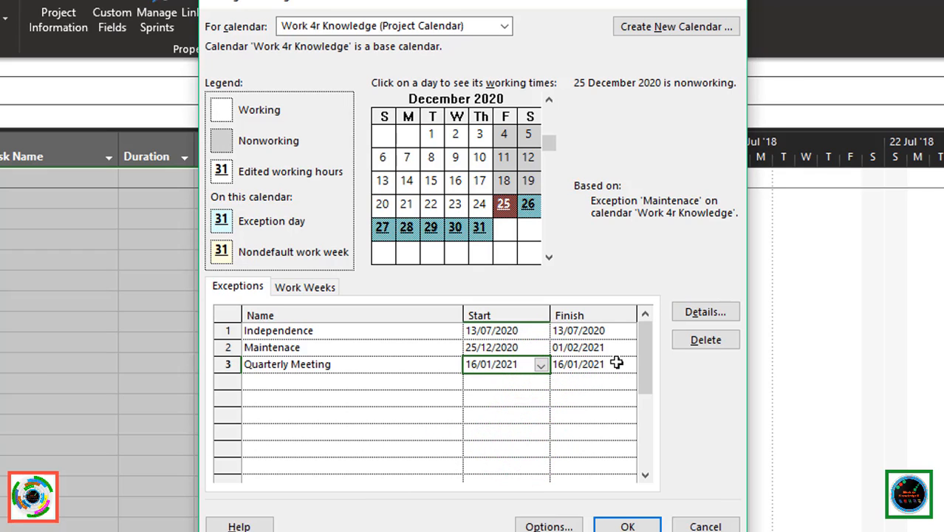
Step: In the Quarterly Meeting exception's details, set a monthly recurrence on the third Monday of every 3 months
{"action": "left_click", "coordinate": [694, 311]}
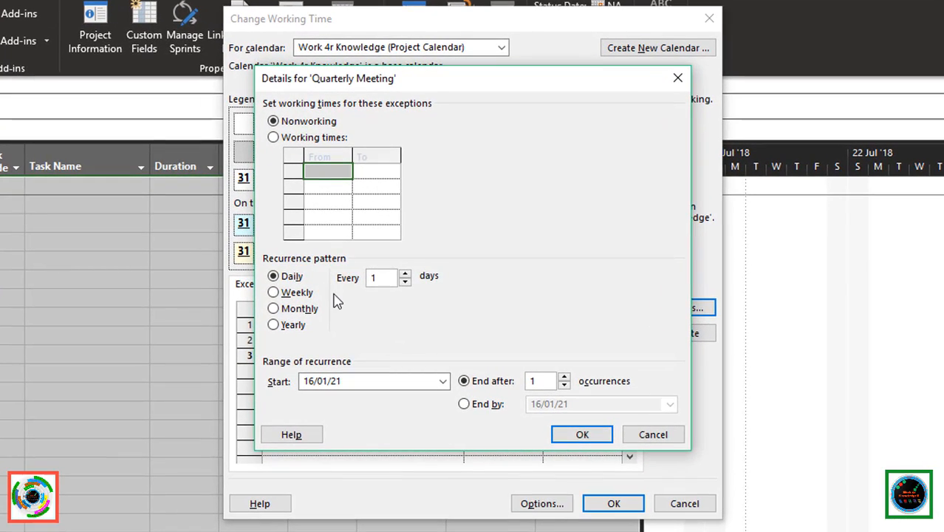
{"action": "left_click", "coordinate": [273, 308]}
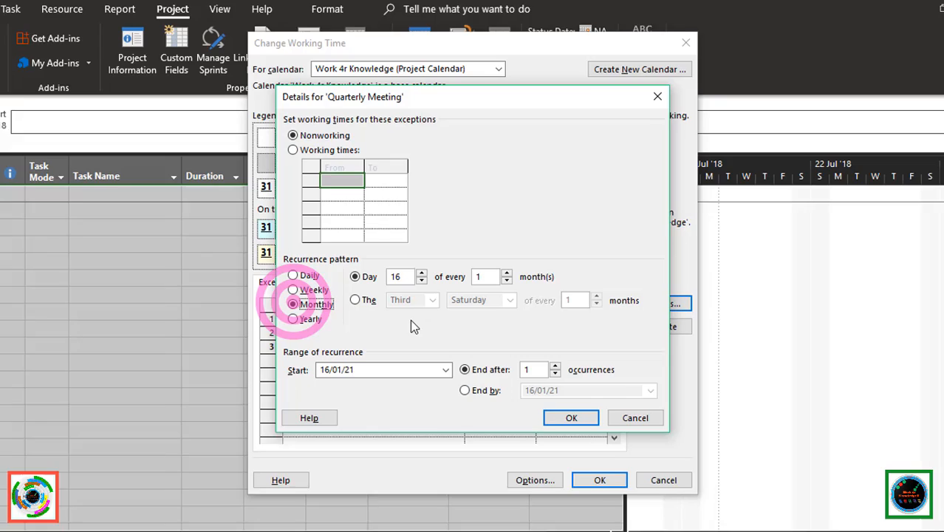
{"action": "left_click", "coordinate": [355, 299]}
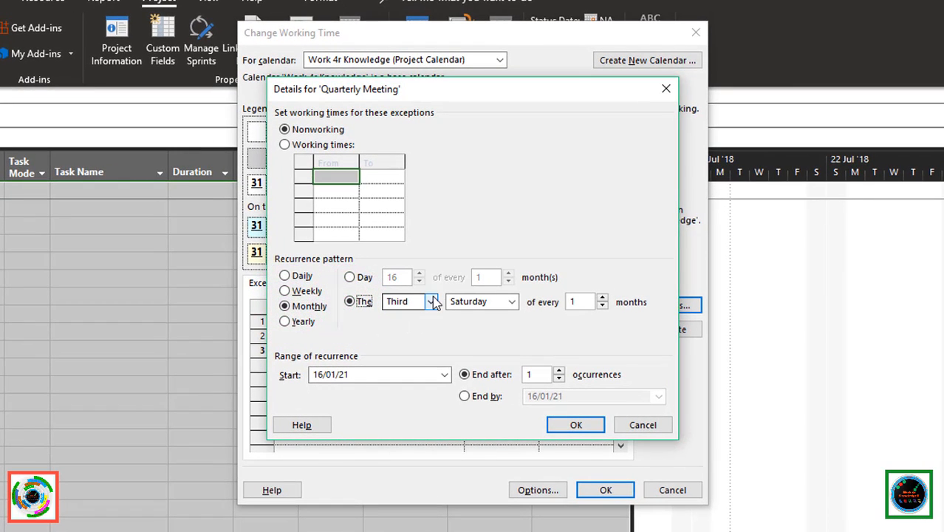
{"action": "left_click", "coordinate": [431, 302]}
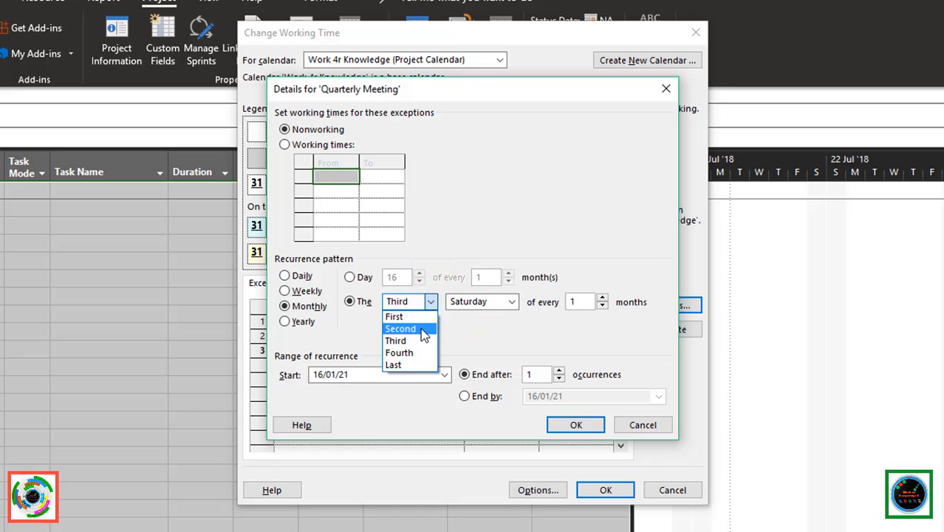
{"action": "left_click", "coordinate": [414, 342]}
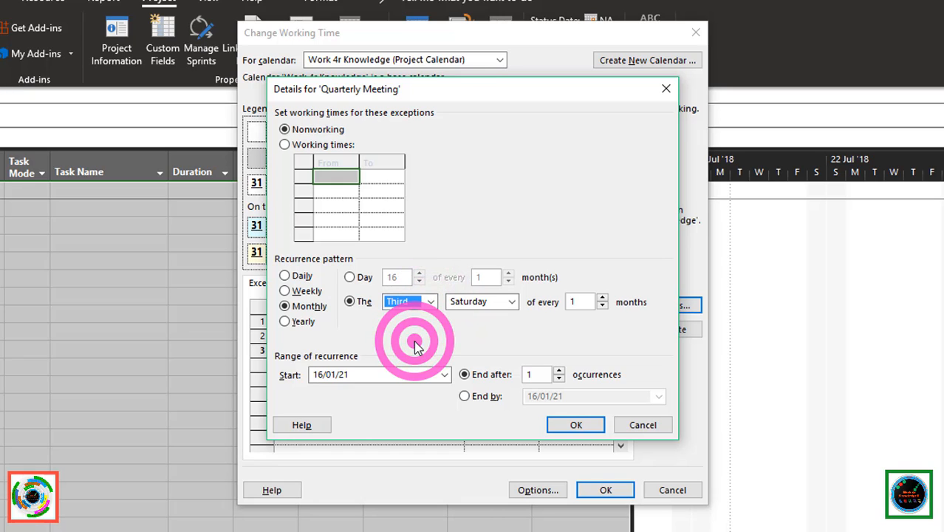
{"action": "left_click", "coordinate": [514, 304]}
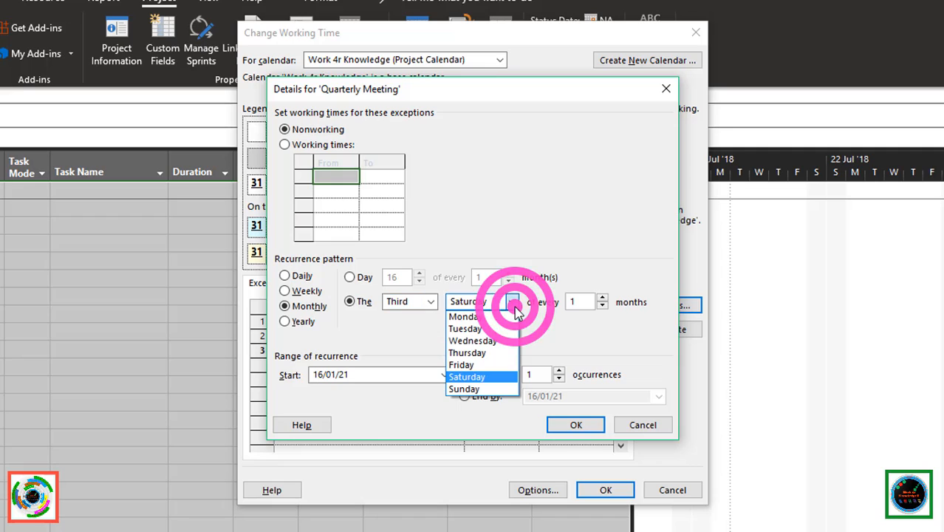
{"action": "left_click", "coordinate": [460, 316]}
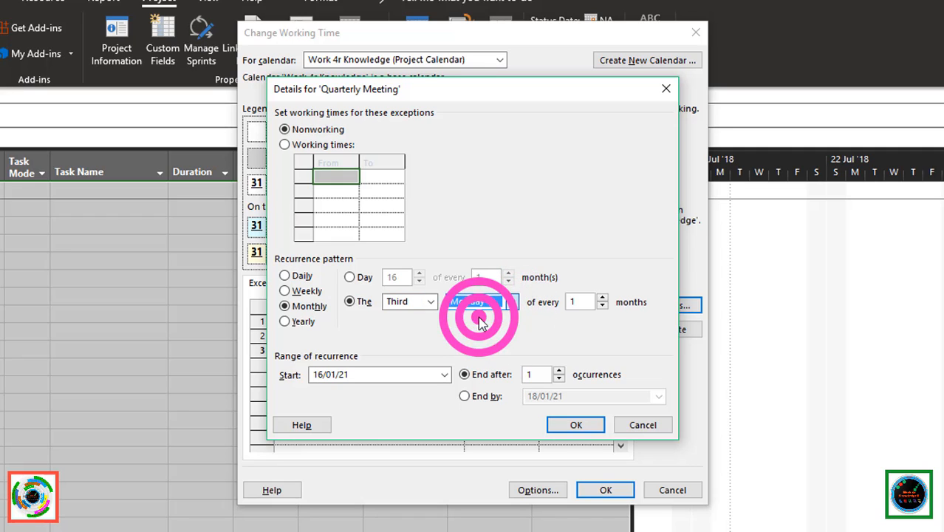
{"action": "left_click", "coordinate": [602, 299]}
{"action": "left_click", "coordinate": [603, 299]}
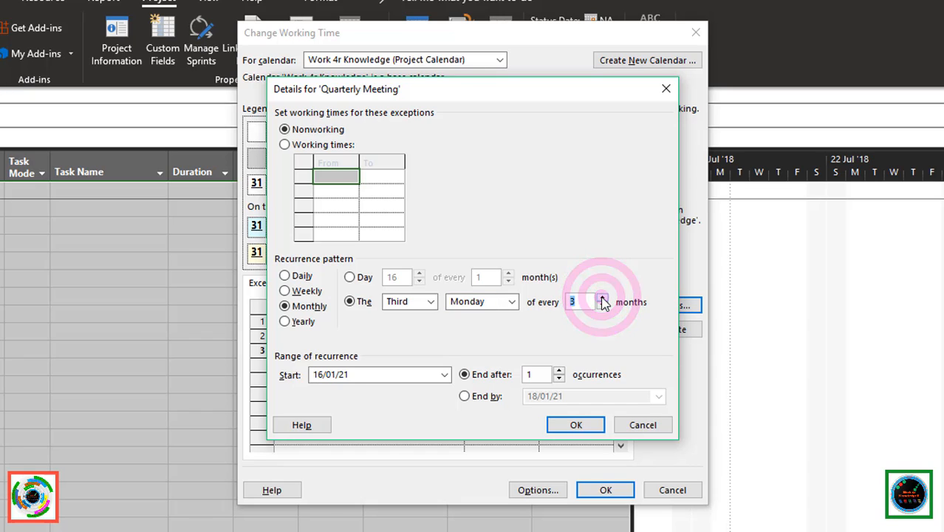
{"action": "left_click", "coordinate": [536, 340]}
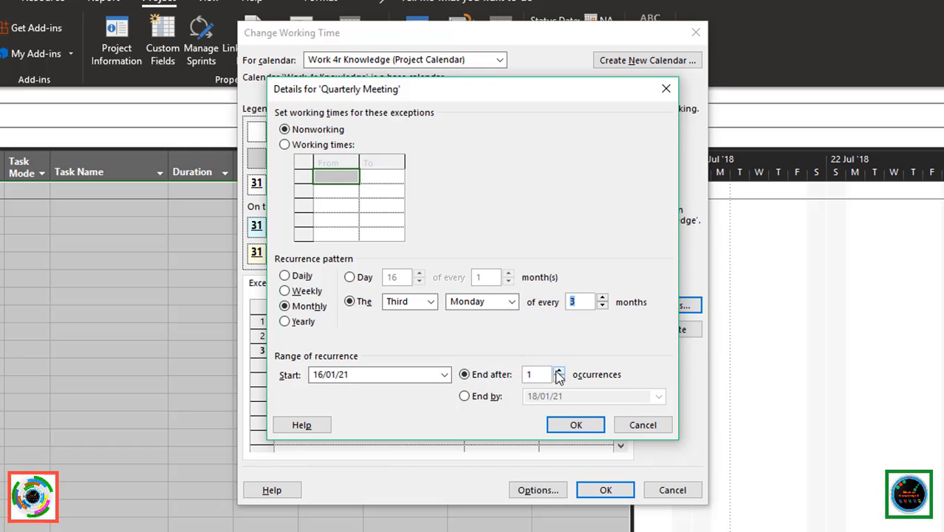
Step: Set the recurrence range to 12 occurrences, switch it to End by 16/10/23, and accept the exception details and calendar changes
{"action": "left_click", "coordinate": [544, 374]}
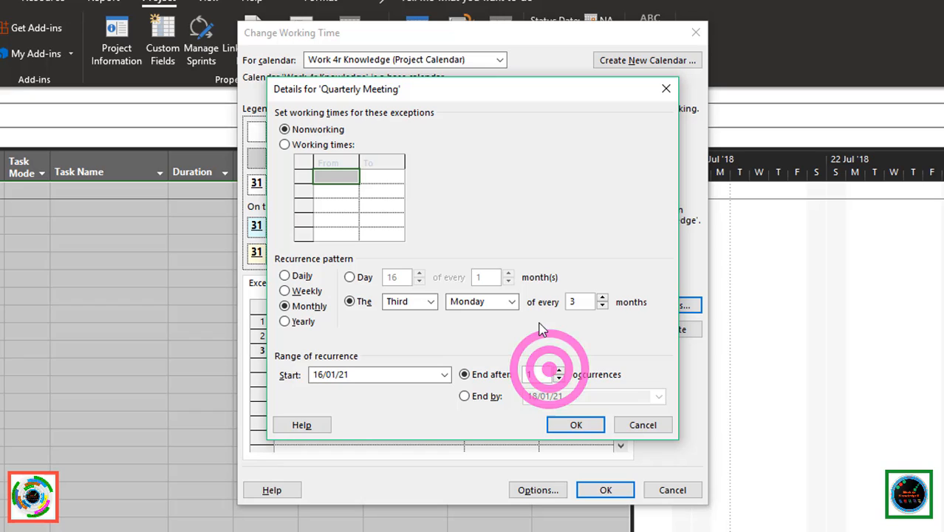
{"action": "left_click", "coordinate": [533, 375]}
{"action": "type", "text": "2"}
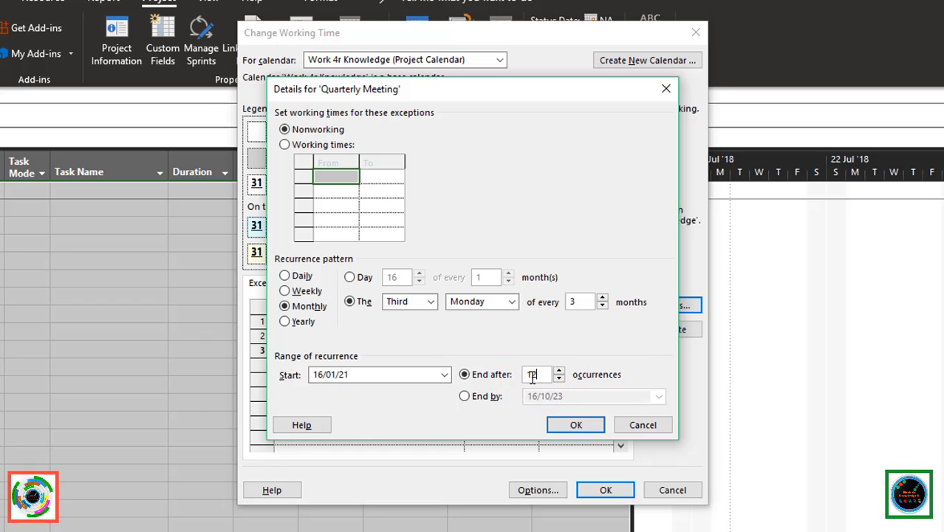
{"action": "left_click", "coordinate": [602, 344]}
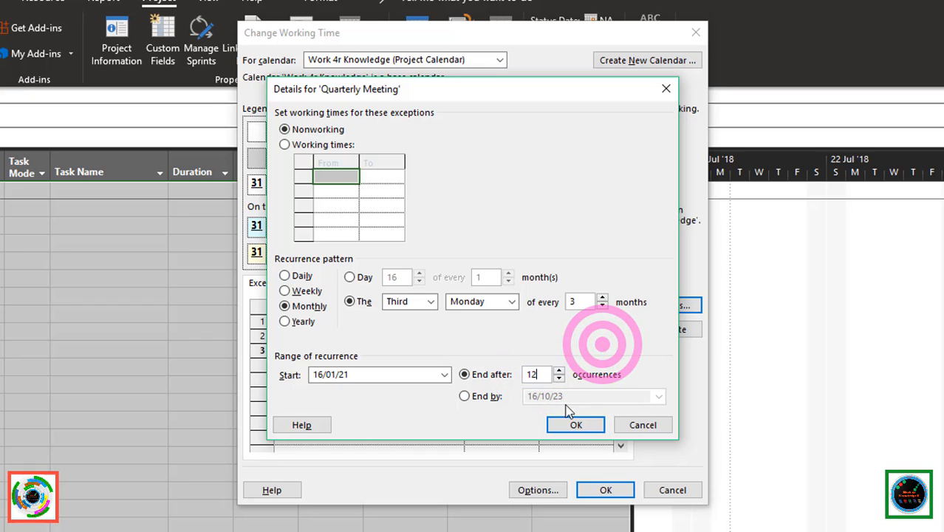
{"action": "left_click", "coordinate": [468, 397]}
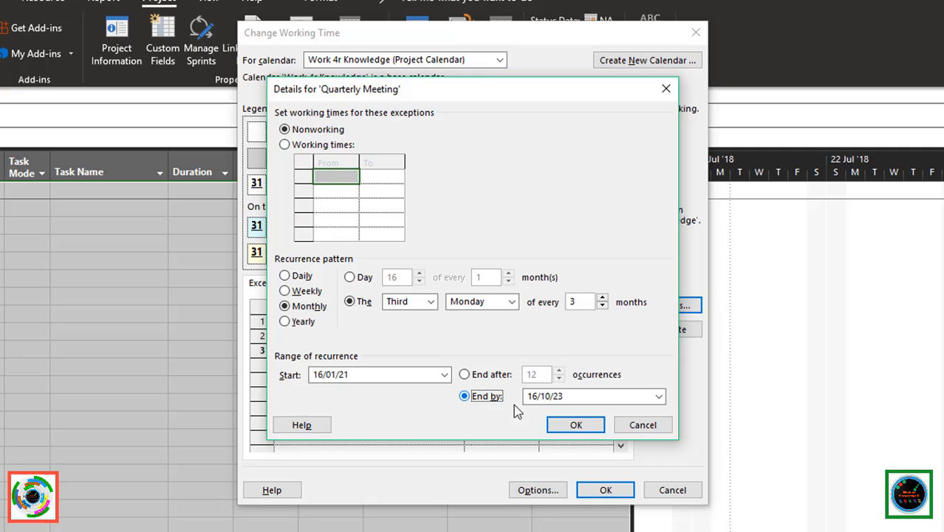
{"action": "left_click", "coordinate": [574, 430]}
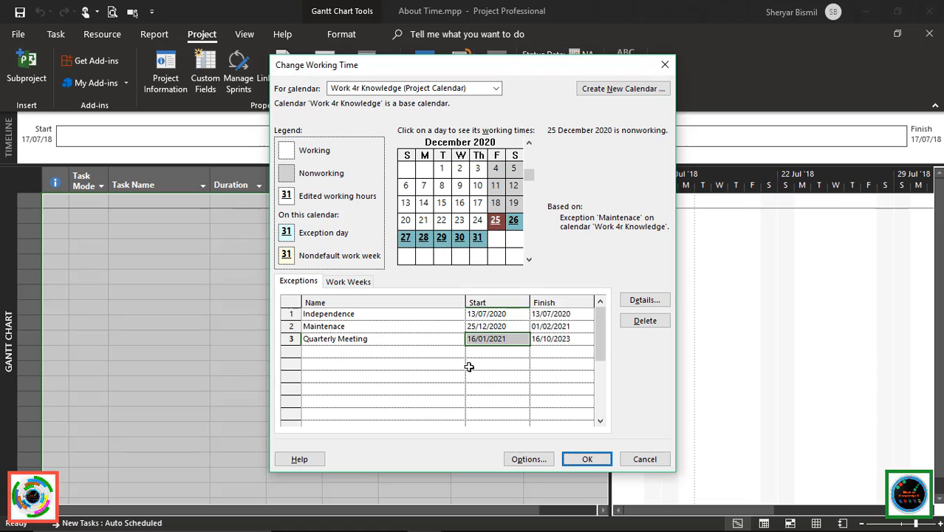
{"action": "left_click", "coordinate": [584, 458]}
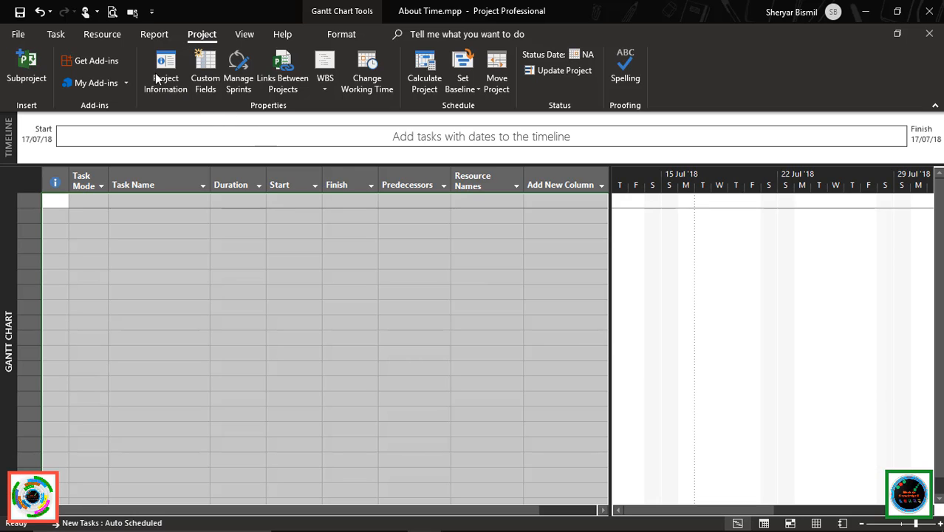
Step: Open the project's Backstage view
{"action": "left_click", "coordinate": [21, 32]}
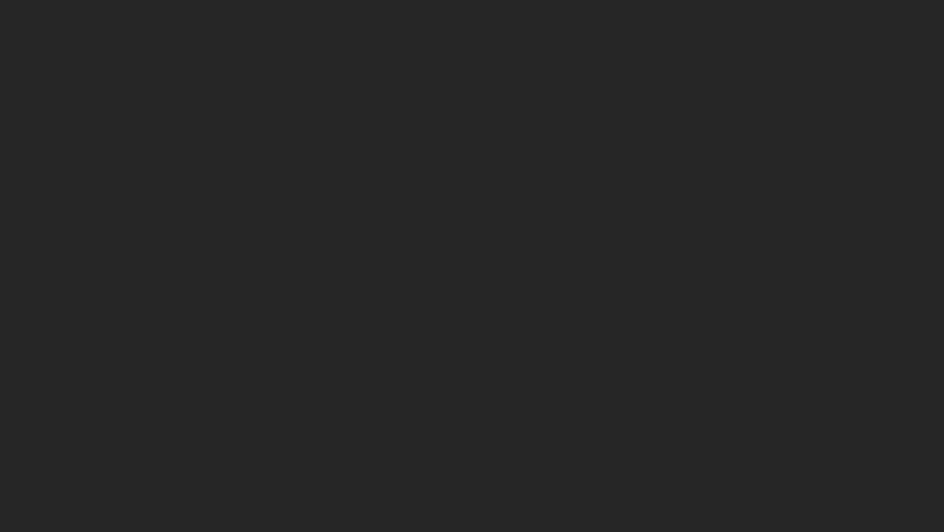